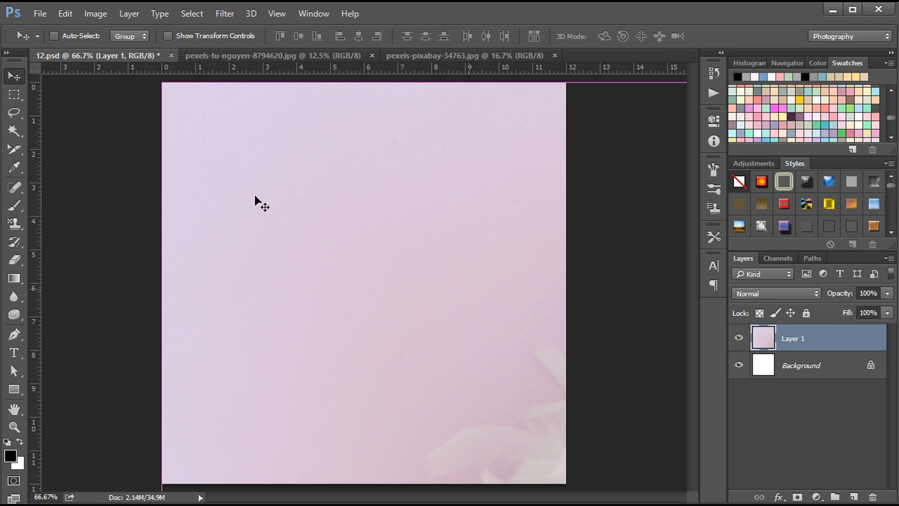
- Scale Layer 1 down to about 31% and position it so the baby in the nest fills the canvas
{"action": "key", "text": "ctrl+t"}
{"action": "left_click_drag", "start_coordinate": [163, 84], "coordinate": [198, 132]}
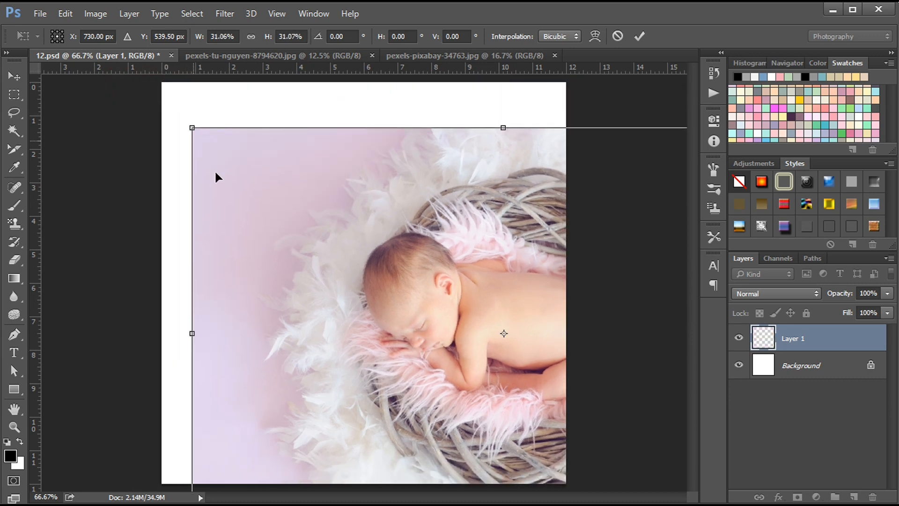
{"action": "left_click_drag", "start_coordinate": [372, 304], "coordinate": [288, 252]}
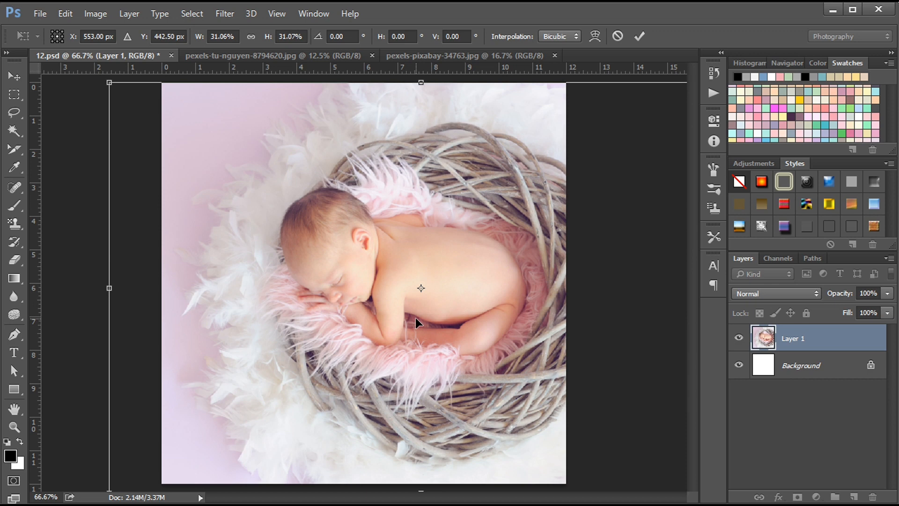
{"action": "key", "text": "Return"}
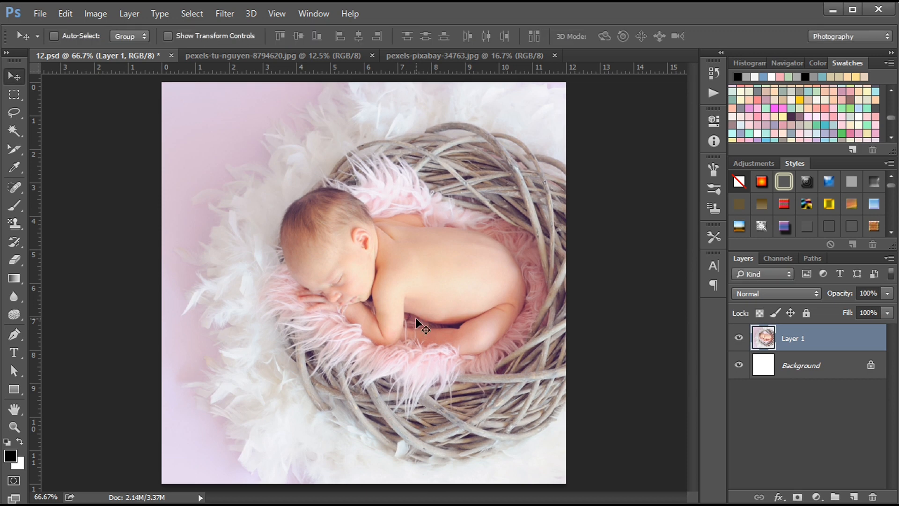
- Add the text "Name of baby" across the lower part of the photo and shift it slightly right and down
{"action": "left_click", "coordinate": [14, 352]}
{"action": "left_click", "coordinate": [217, 442]}
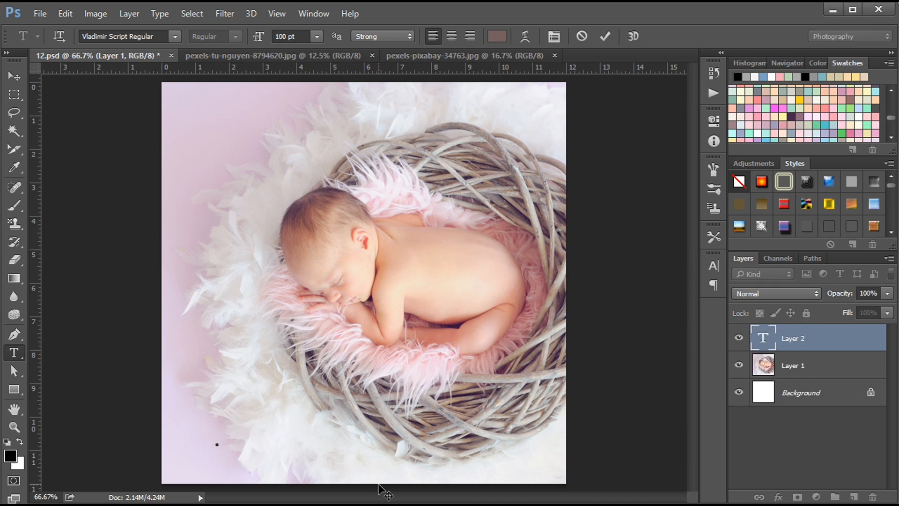
{"action": "type", "text": "Name"}
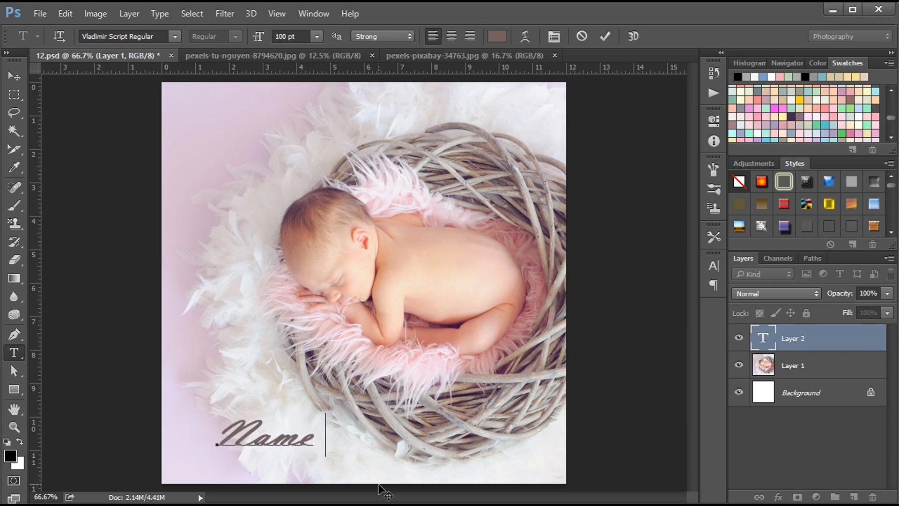
{"action": "type", "text": " of "}
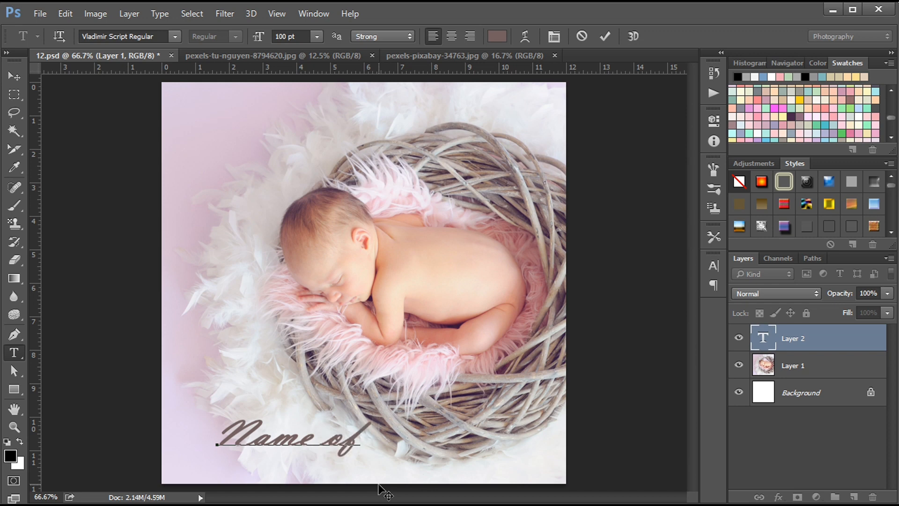
{"action": "type", "text": "baby"}
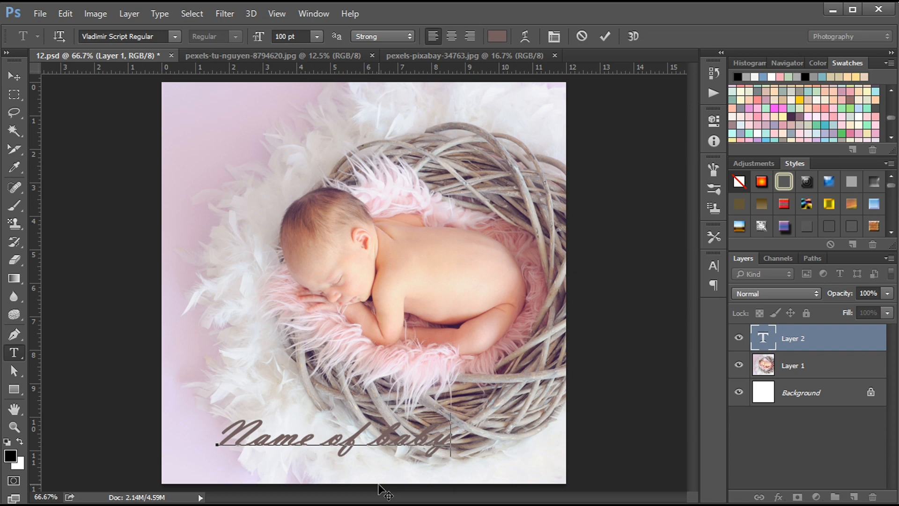
{"action": "key", "text": "ctrl+Return"}
{"action": "key", "text": "v"}
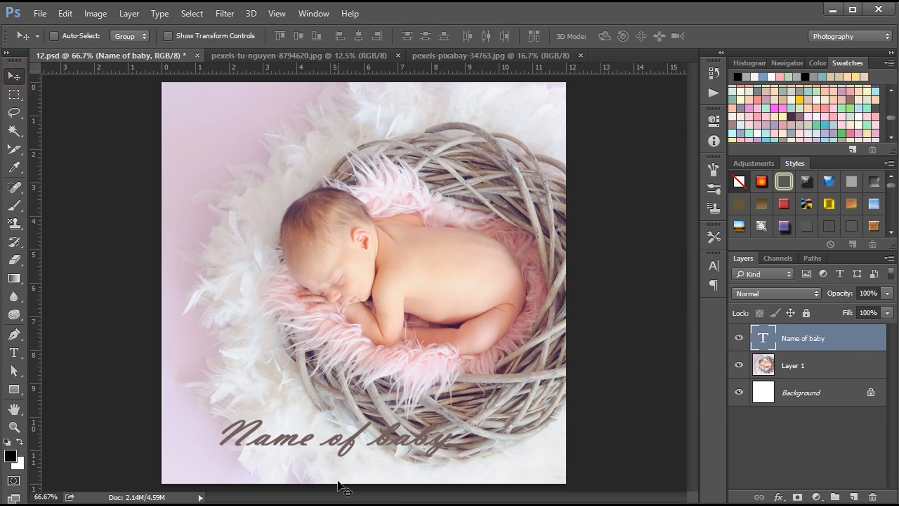
{"action": "left_click_drag", "start_coordinate": [341, 440], "coordinate": [368, 446]}
- Change the font of the "Name of baby" text to Ruthligos Regular
{"action": "left_click", "coordinate": [712, 265]}
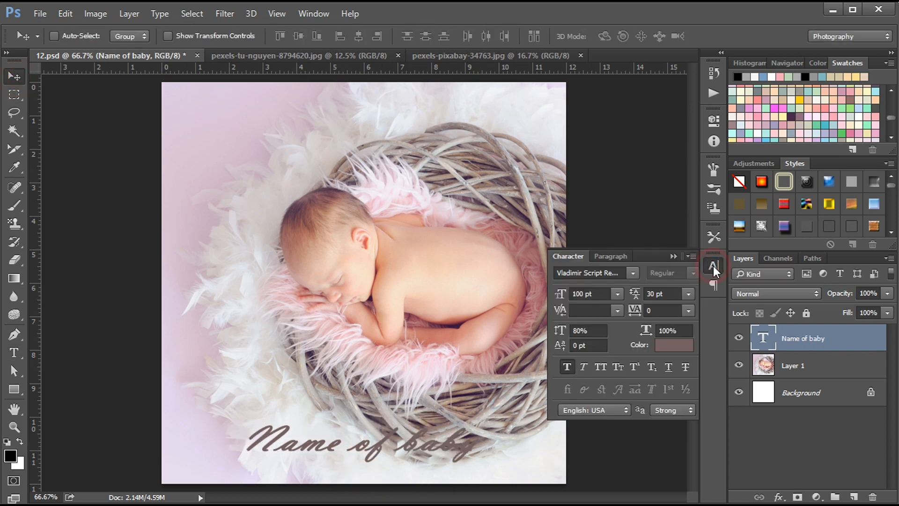
{"action": "left_click", "coordinate": [632, 272]}
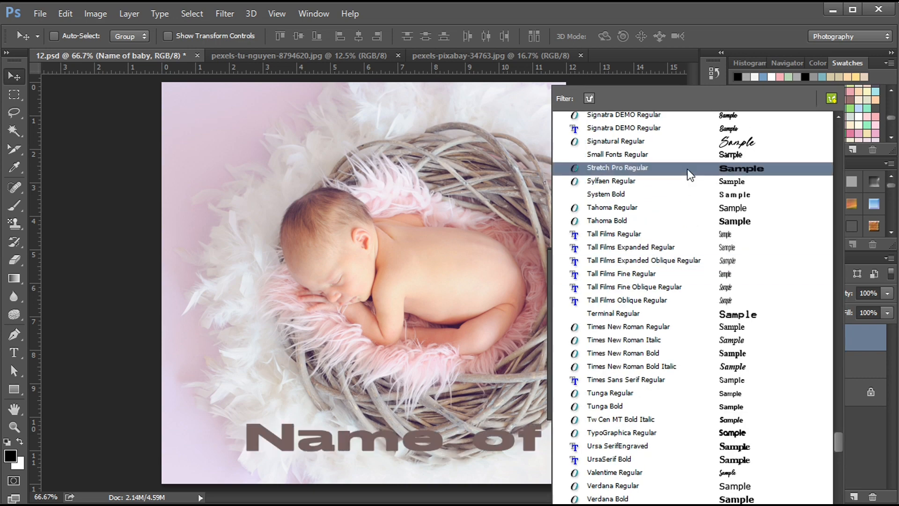
{"action": "scroll", "coordinate": [681, 198], "scroll_direction": "up", "scroll_amount": 3}
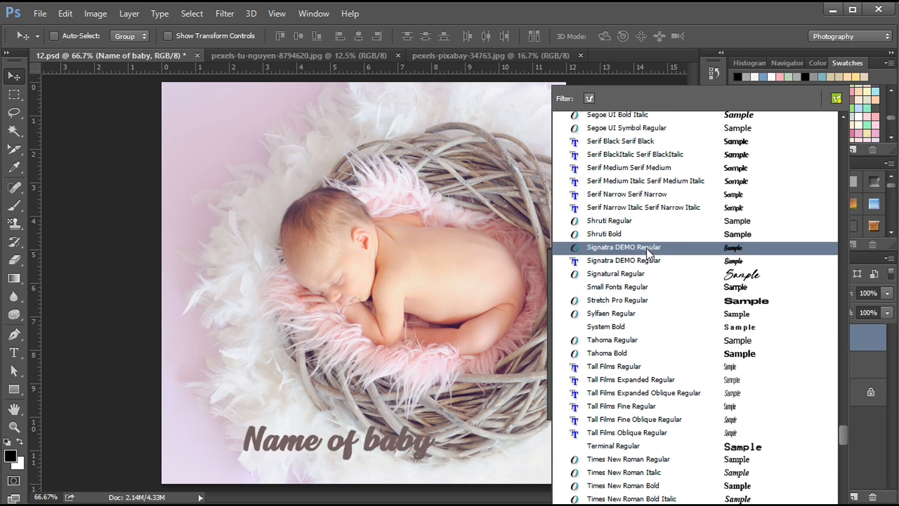
{"action": "scroll", "coordinate": [653, 243], "scroll_direction": "up", "scroll_amount": 5}
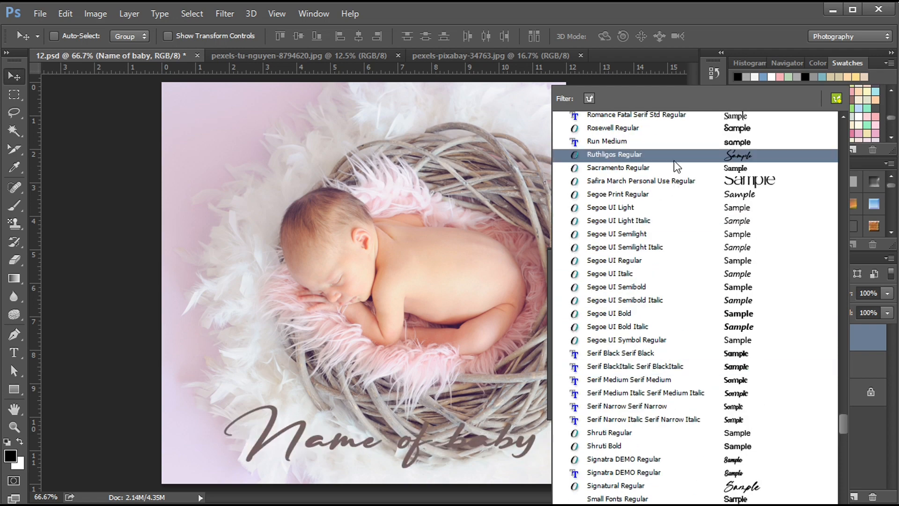
{"action": "left_click", "coordinate": [634, 158]}
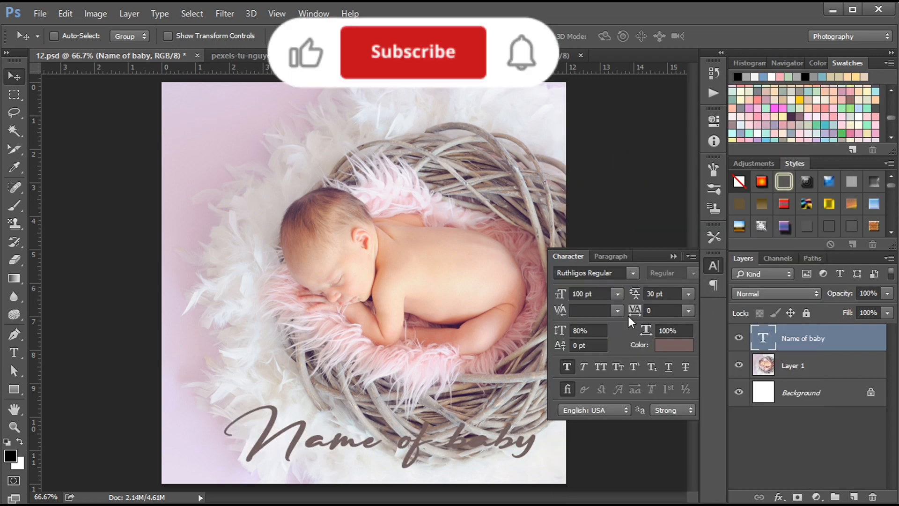
{"action": "left_click", "coordinate": [616, 292]}
{"action": "left_click", "coordinate": [616, 292]}
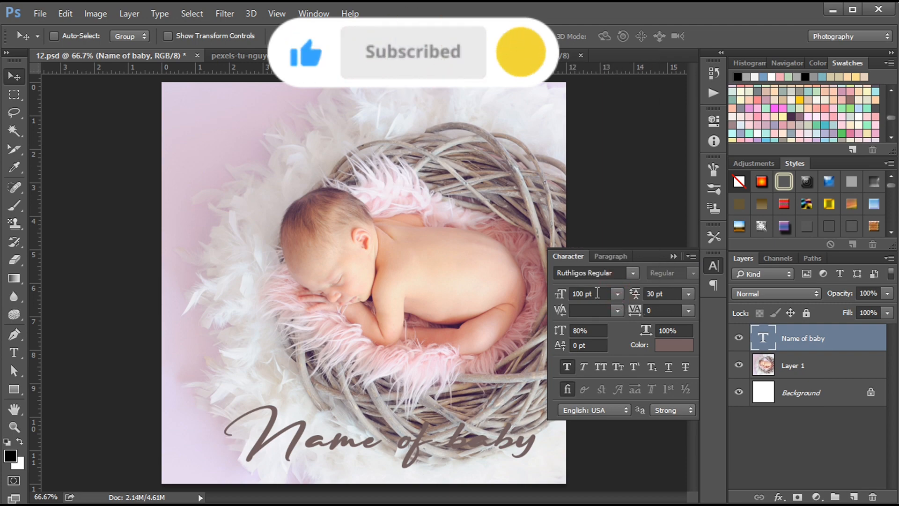
- Try tones sampled from the photo, a dark blue and a muted gold as the color of the name text
{"action": "left_click", "coordinate": [671, 346]}
{"action": "left_click", "coordinate": [419, 176]}
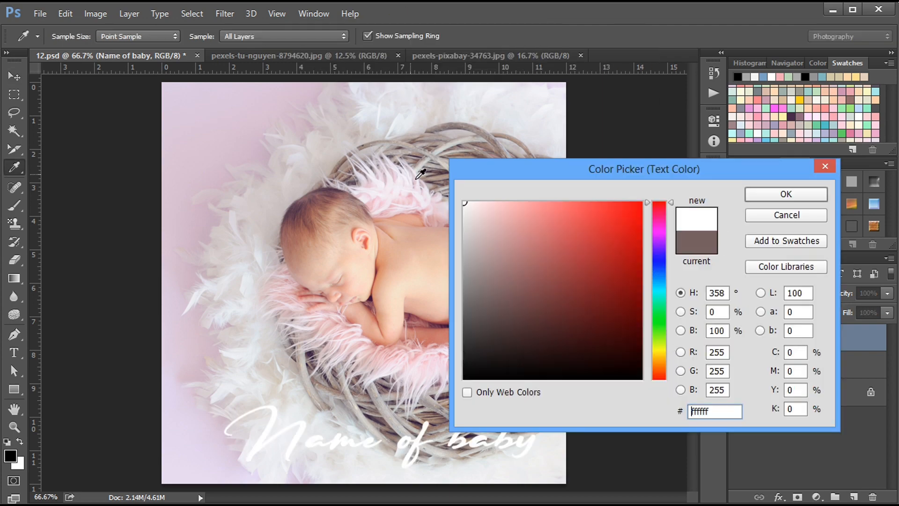
{"action": "left_click", "coordinate": [271, 199]}
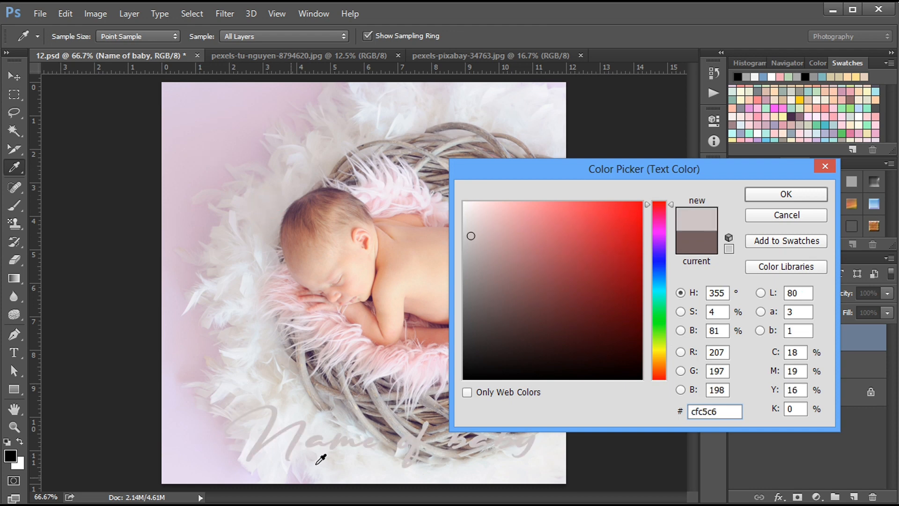
{"action": "left_click", "coordinate": [403, 285]}
{"action": "left_click_drag", "start_coordinate": [488, 237], "coordinate": [538, 408]}
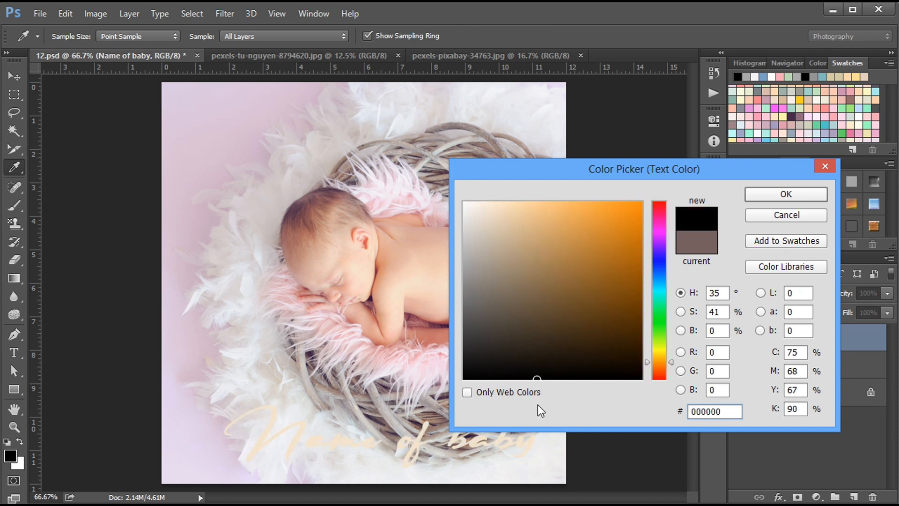
{"action": "left_click", "coordinate": [516, 339]}
{"action": "left_click_drag", "start_coordinate": [658, 276], "coordinate": [662, 262]}
{"action": "left_click", "coordinate": [618, 259]}
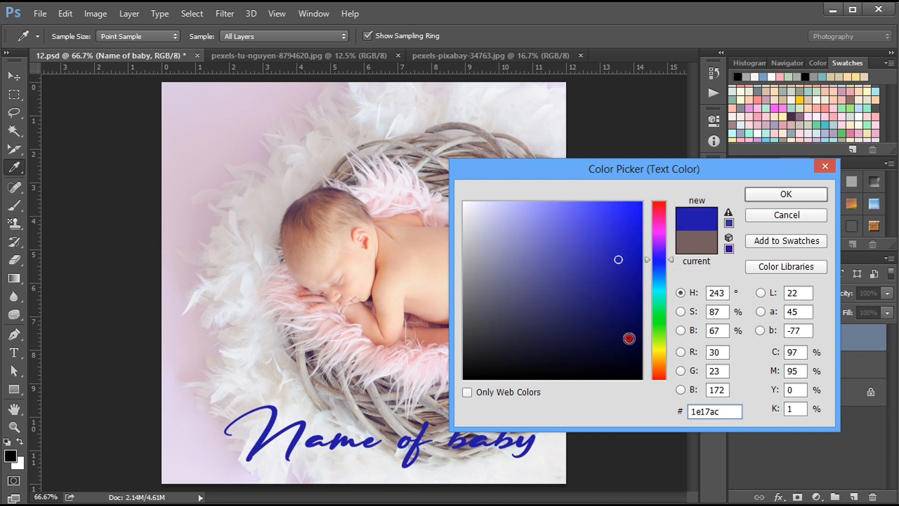
{"action": "left_click_drag", "start_coordinate": [628, 337], "coordinate": [562, 325]}
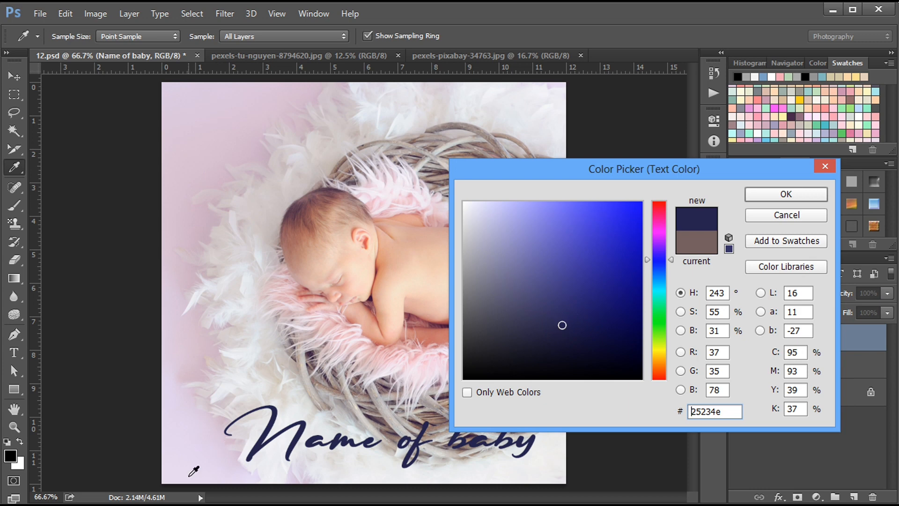
{"action": "left_click_drag", "start_coordinate": [647, 363], "coordinate": [662, 352]}
{"action": "left_click_drag", "start_coordinate": [568, 265], "coordinate": [546, 234]}
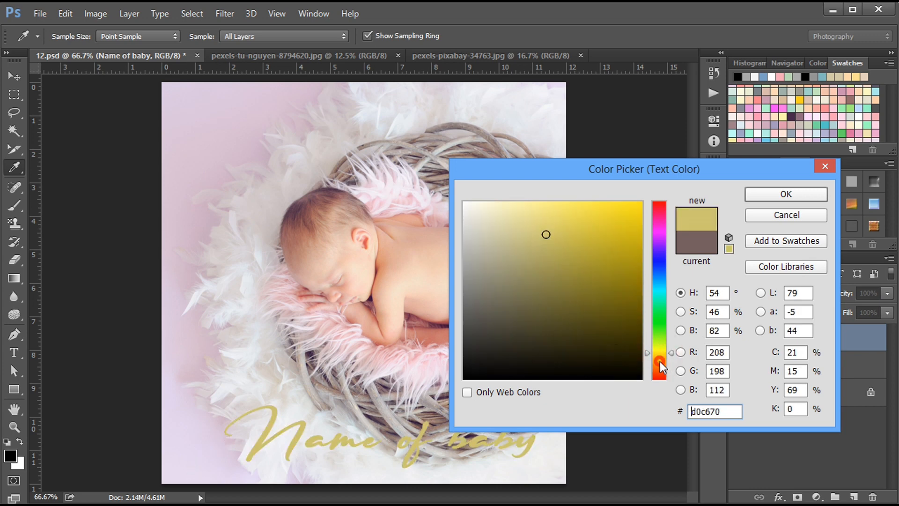
- Set the color of the "Name of baby" text to the light orange f9bd91
{"action": "left_click_drag", "start_coordinate": [661, 359], "coordinate": [661, 372]}
{"action": "left_click", "coordinate": [637, 212]}
{"action": "left_click_drag", "start_coordinate": [629, 213], "coordinate": [554, 208]}
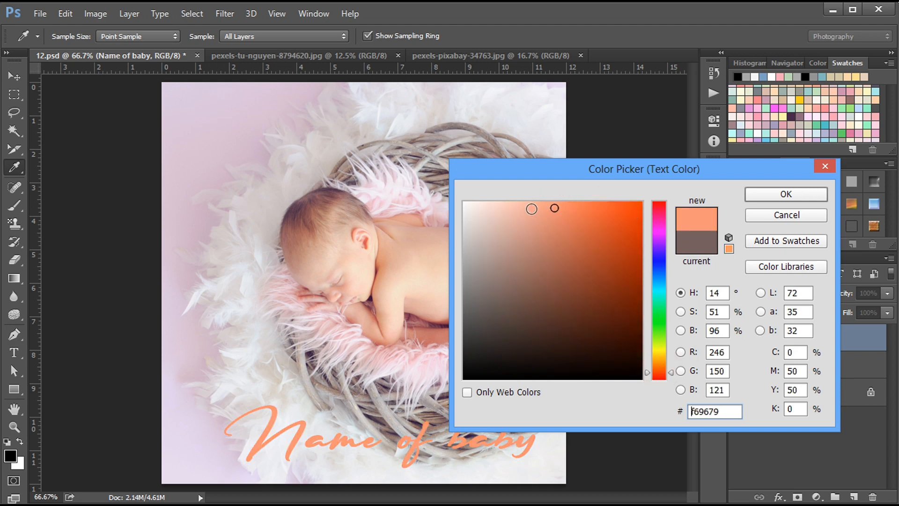
{"action": "left_click_drag", "start_coordinate": [659, 364], "coordinate": [659, 359]}
{"action": "left_click", "coordinate": [537, 205]}
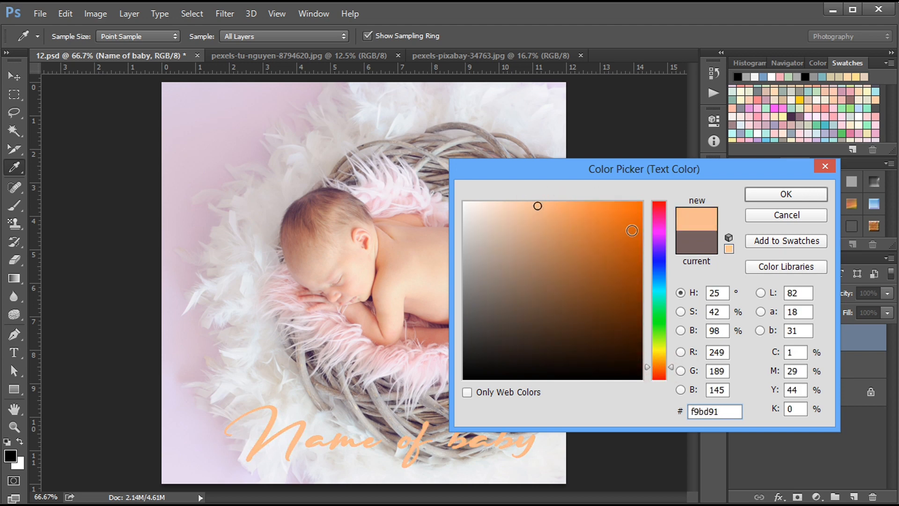
{"action": "left_click", "coordinate": [754, 195]}
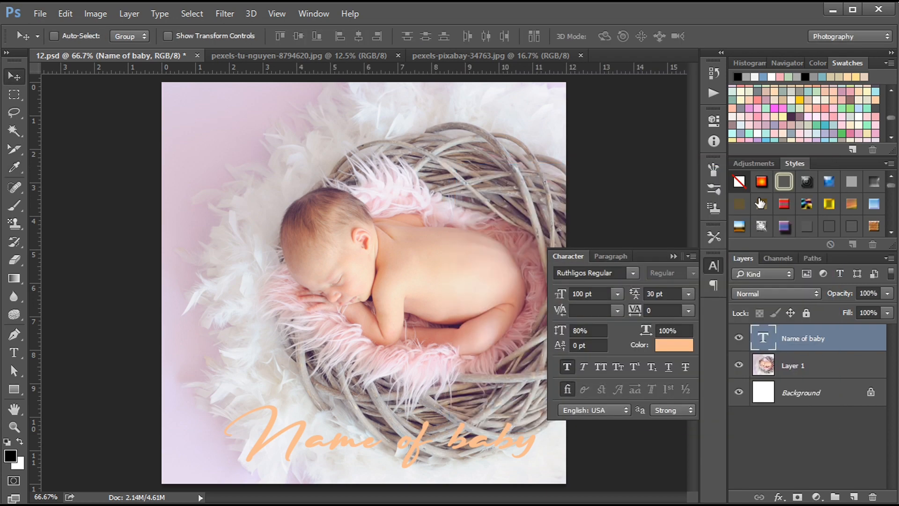
{"action": "left_click", "coordinate": [674, 256]}
- Add a drop shadow with default settings to the "Name of baby" text and move the text slightly left and up
{"action": "left_click", "coordinate": [778, 496]}
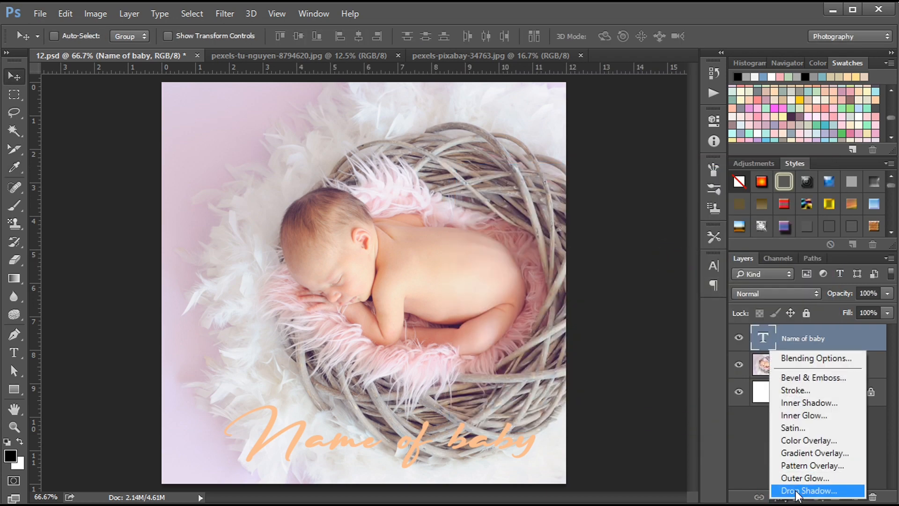
{"action": "left_click", "coordinate": [795, 492]}
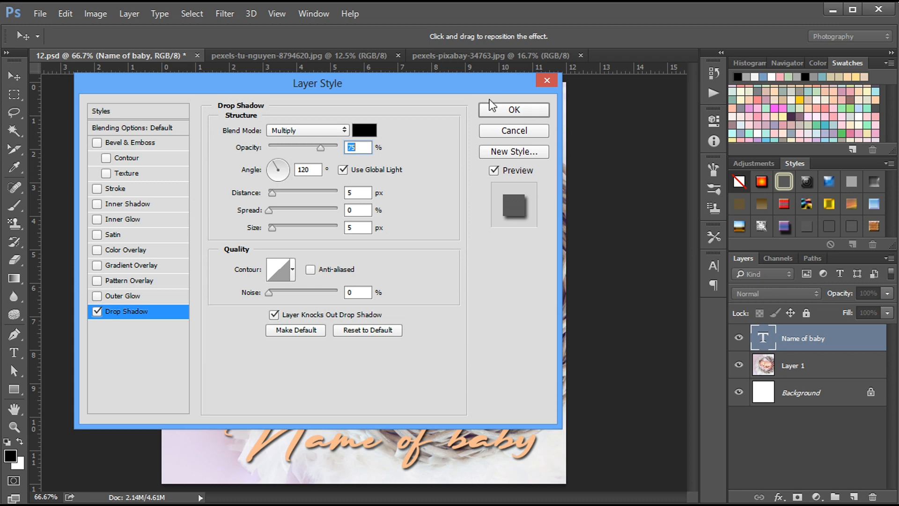
{"action": "left_click", "coordinate": [490, 111]}
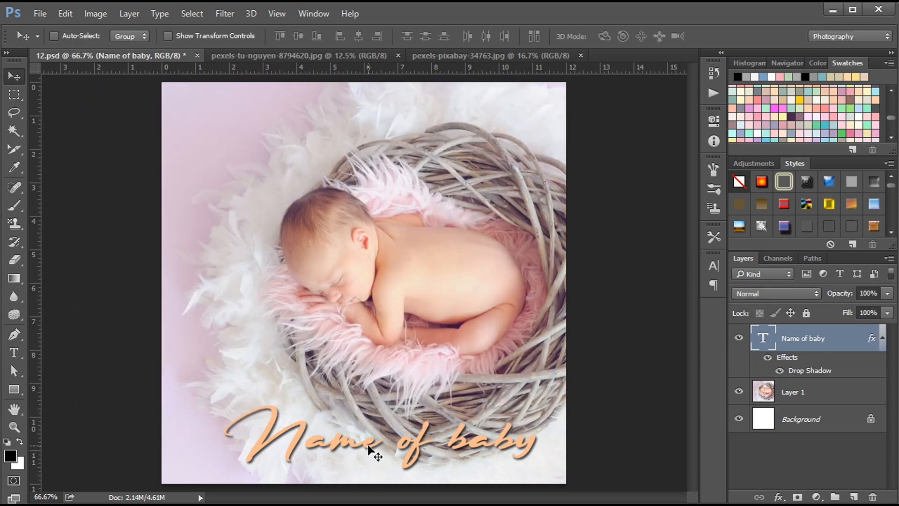
{"action": "left_click_drag", "start_coordinate": [373, 452], "coordinate": [340, 442]}
- Add a layer mask to Layer 1 and fade the photo's lower edge into white with a black-to-white linear gradient
{"action": "left_click", "coordinate": [802, 399]}
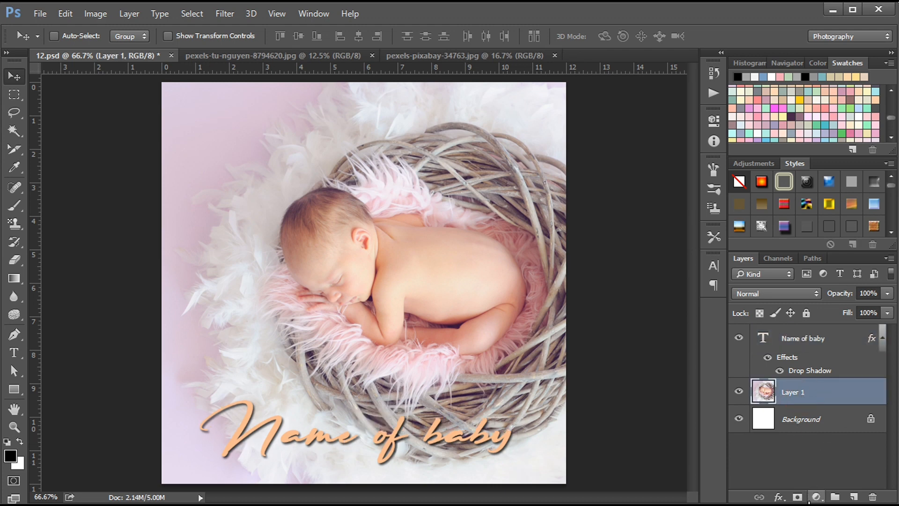
{"action": "left_click", "coordinate": [796, 497]}
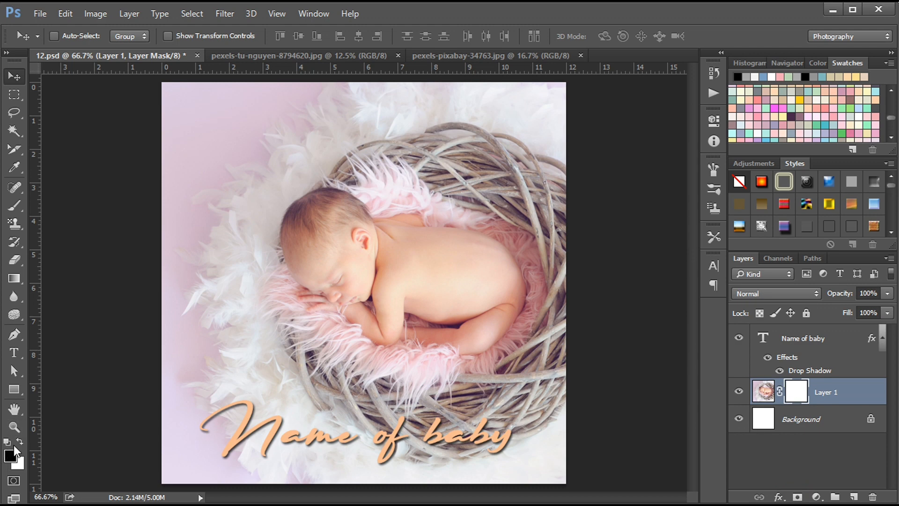
{"action": "left_click", "coordinate": [14, 278]}
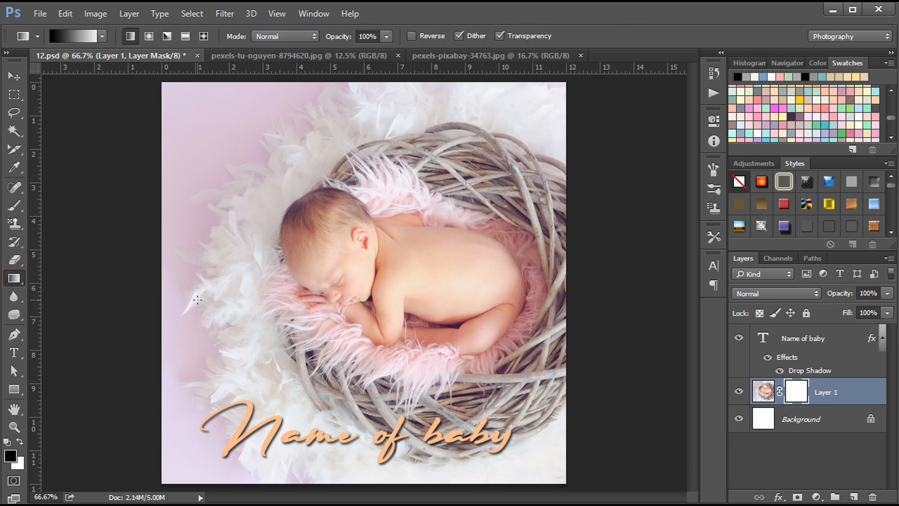
{"action": "left_click_drag", "start_coordinate": [364, 482], "coordinate": [363, 462]}
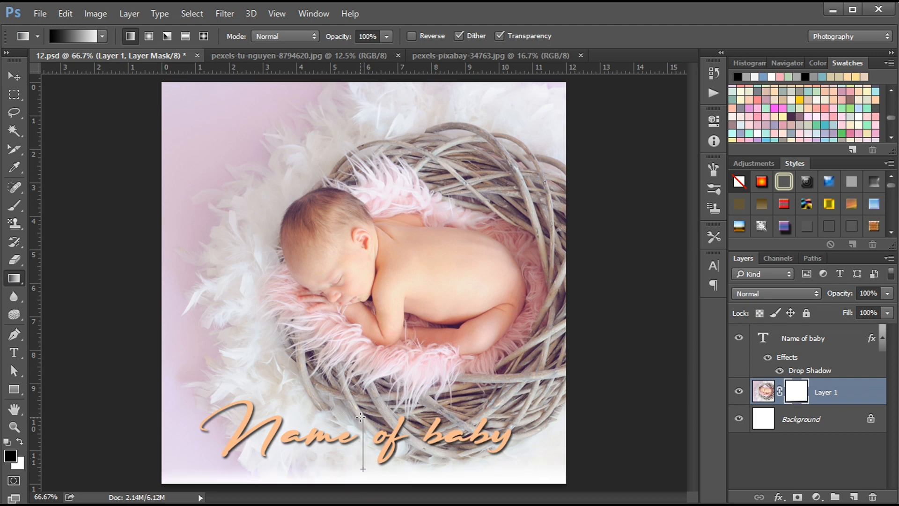
{"action": "left_click_drag", "start_coordinate": [360, 416], "coordinate": [360, 416]}
{"action": "left_click_drag", "start_coordinate": [360, 449], "coordinate": [361, 402]}
- Move the "Name of baby" text slightly down over the faded lower edge
{"action": "key", "text": "v"}
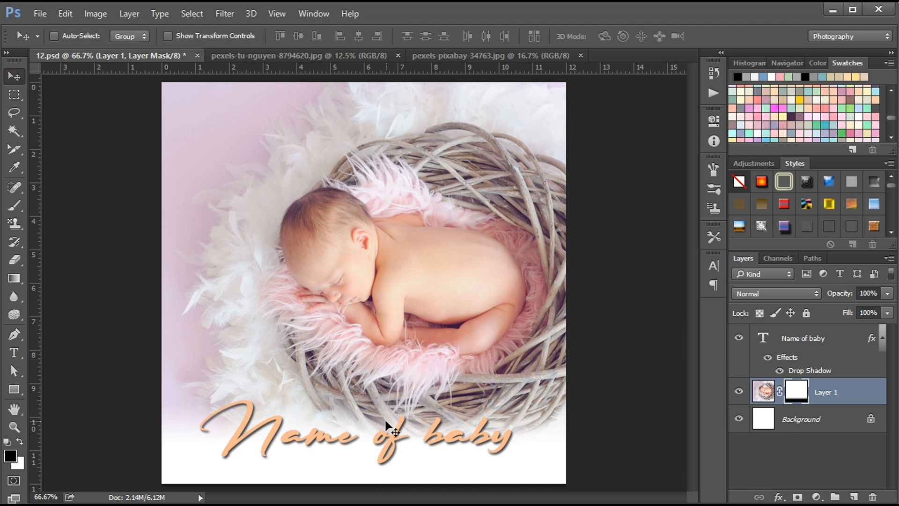
{"action": "left_click_drag", "start_coordinate": [382, 435], "coordinate": [386, 442]}
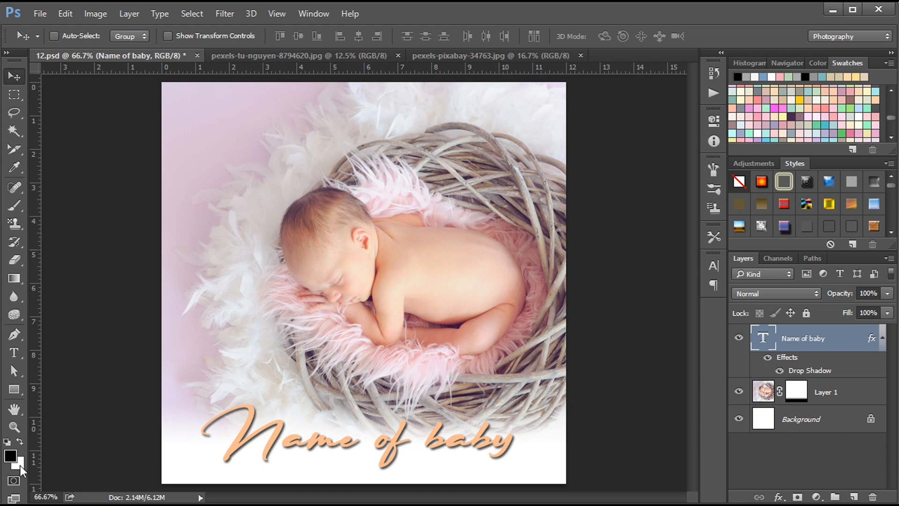
- Draw a 614 × 614 px square shape over the baby photo and set its fill to none
{"action": "left_click", "coordinate": [14, 389]}
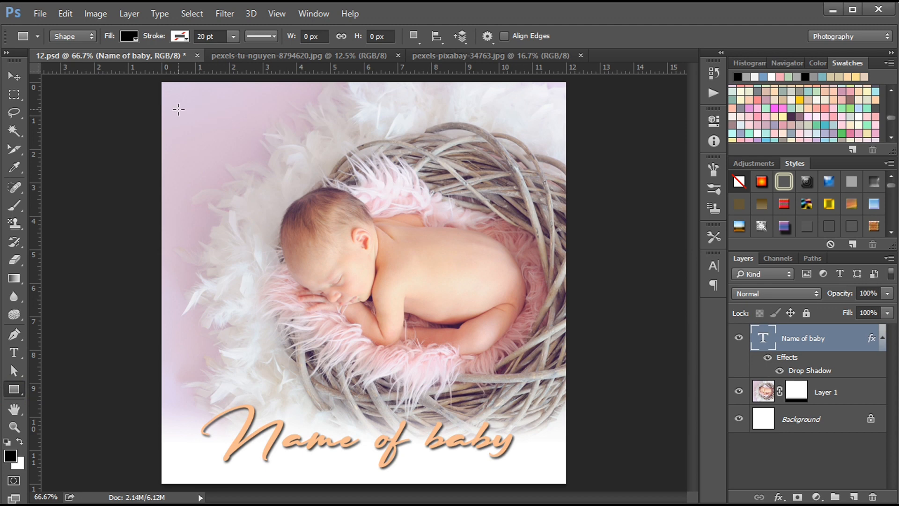
{"action": "left_click_drag", "start_coordinate": [188, 105], "coordinate": [580, 386]}
{"action": "left_click", "coordinate": [561, 197]}
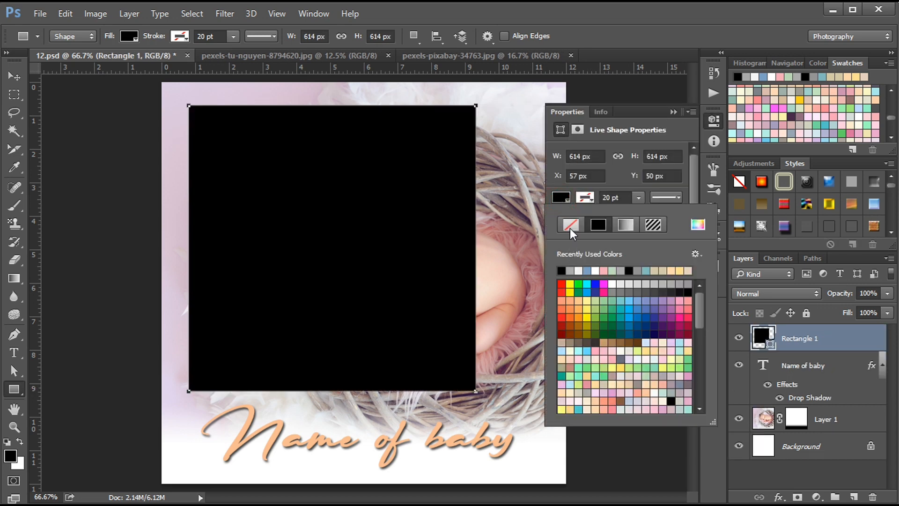
{"action": "left_click", "coordinate": [569, 225]}
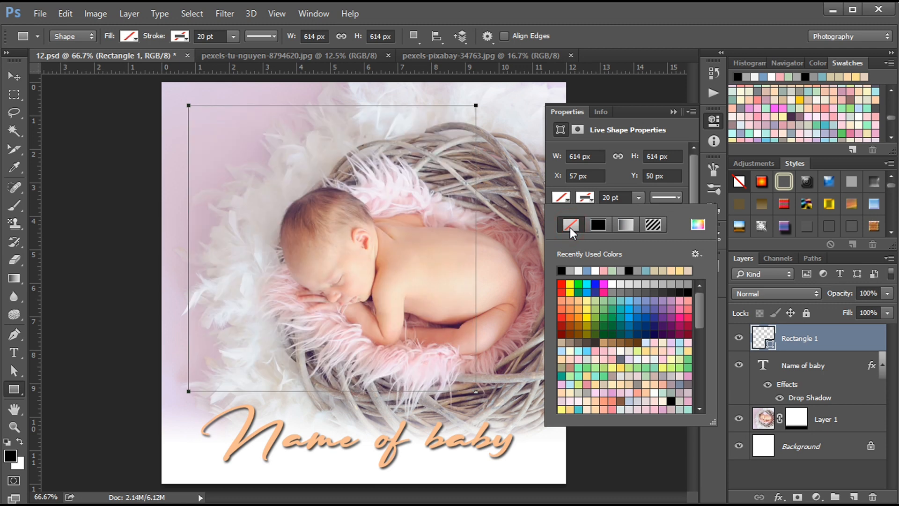
- Give the square a white 2 pt stroke and move it right over the baby
{"action": "left_click", "coordinate": [579, 270]}
{"action": "left_click", "coordinate": [585, 197]}
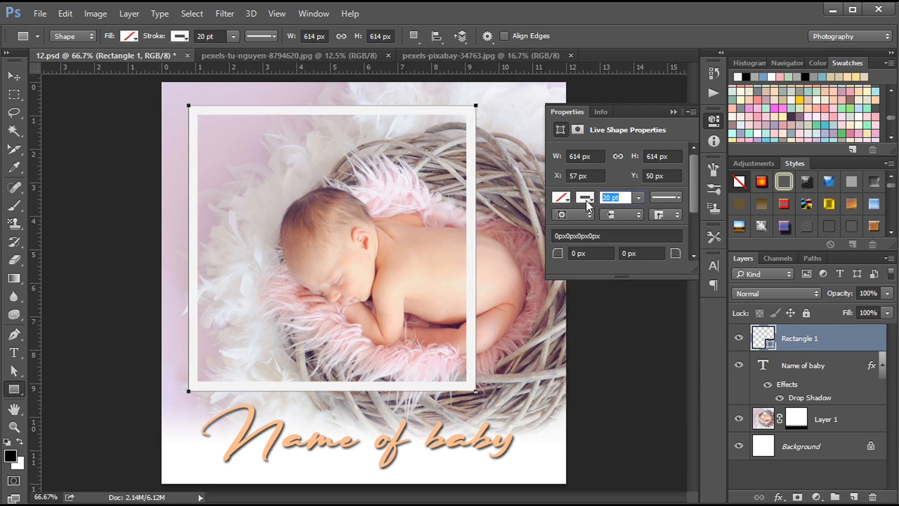
{"action": "type", "text": "2"}
{"action": "key", "text": "Return"}
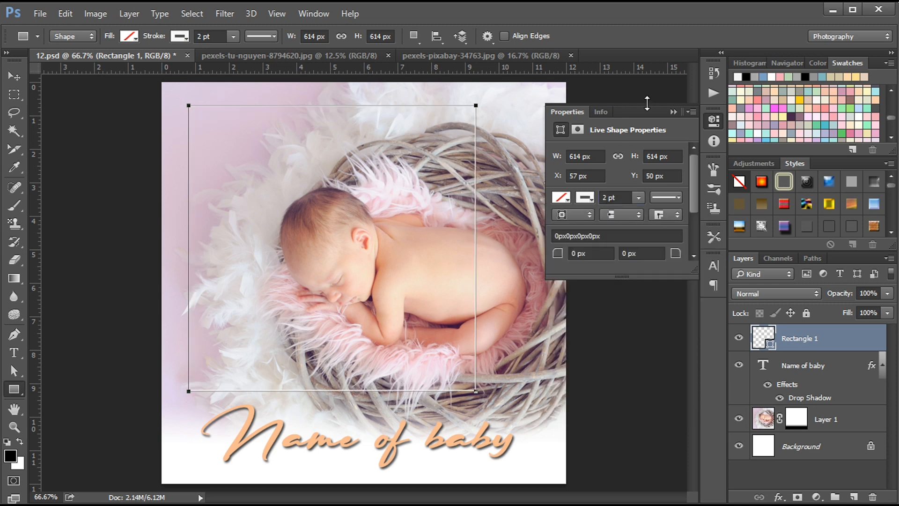
{"action": "left_click", "coordinate": [672, 111]}
{"action": "left_click", "coordinate": [14, 76]}
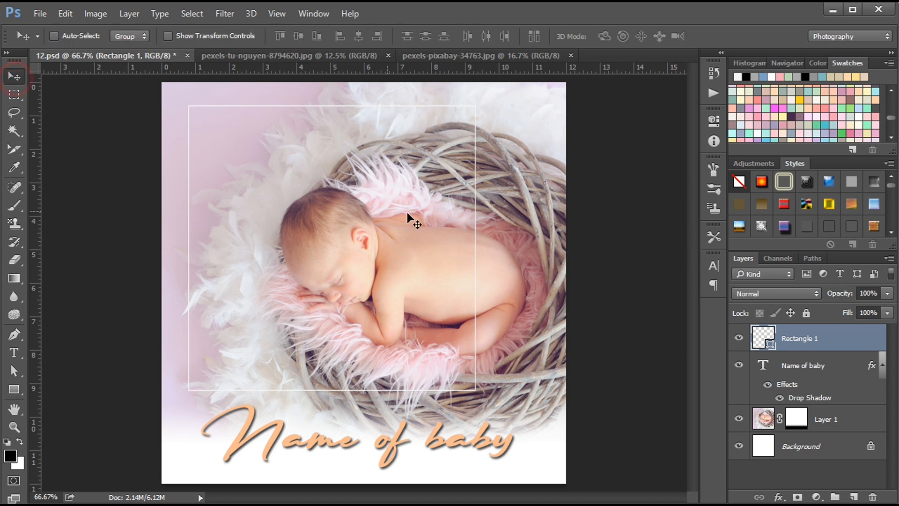
{"action": "left_click_drag", "start_coordinate": [338, 184], "coordinate": [405, 187]}
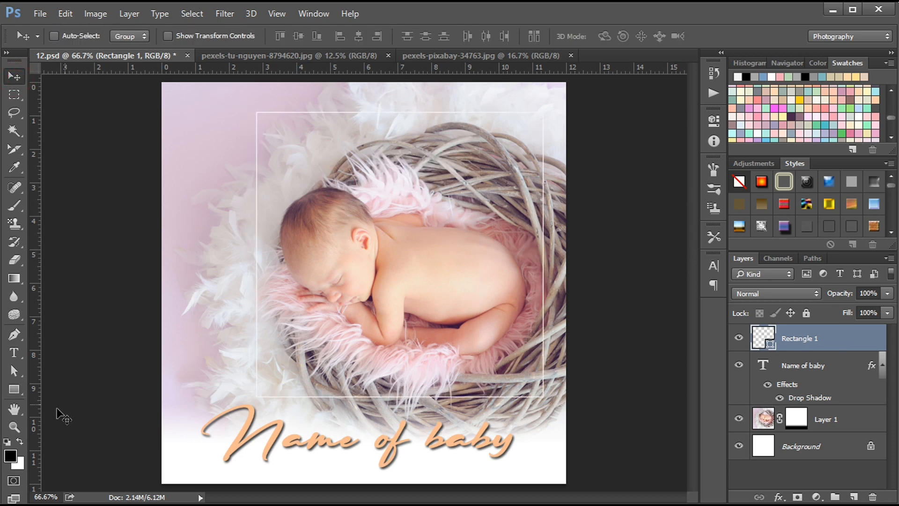
- Set the square's stroke width to 3 pt
{"action": "left_click", "coordinate": [14, 389]}
{"action": "left_click_drag", "start_coordinate": [225, 36], "coordinate": [163, 46]}
{"action": "type", "text": "3"}
{"action": "key", "text": "Return"}
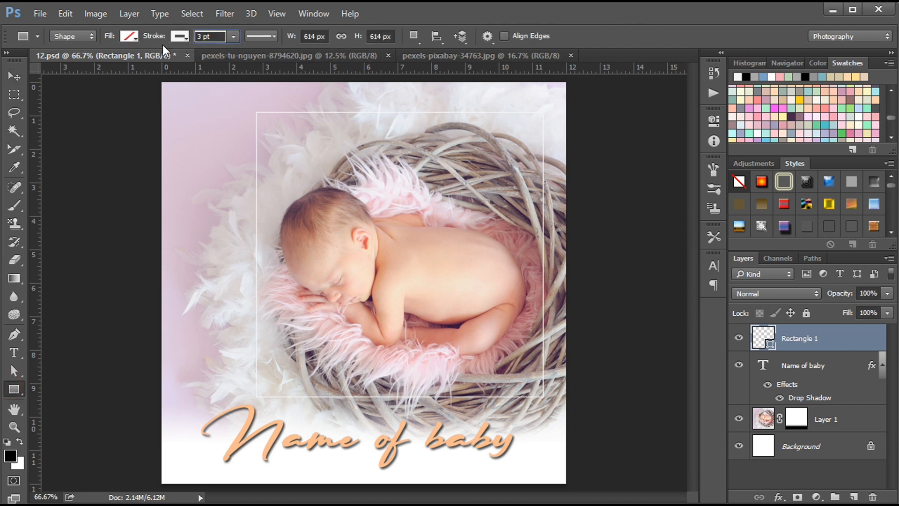
- Rotate the square outline 15° clockwise around its centre
{"action": "left_click", "coordinate": [14, 76]}
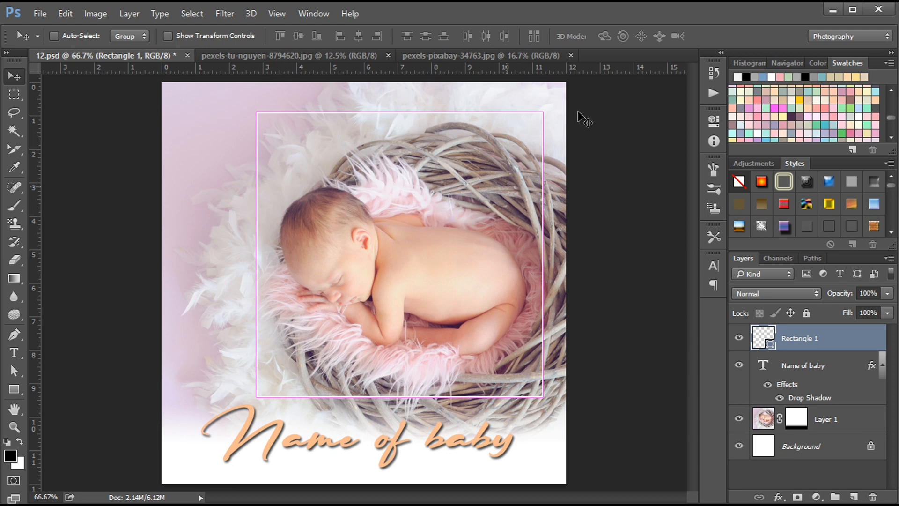
{"action": "key", "text": "ctrl+t"}
{"action": "left_click_drag", "start_coordinate": [564, 106], "coordinate": [577, 142]}
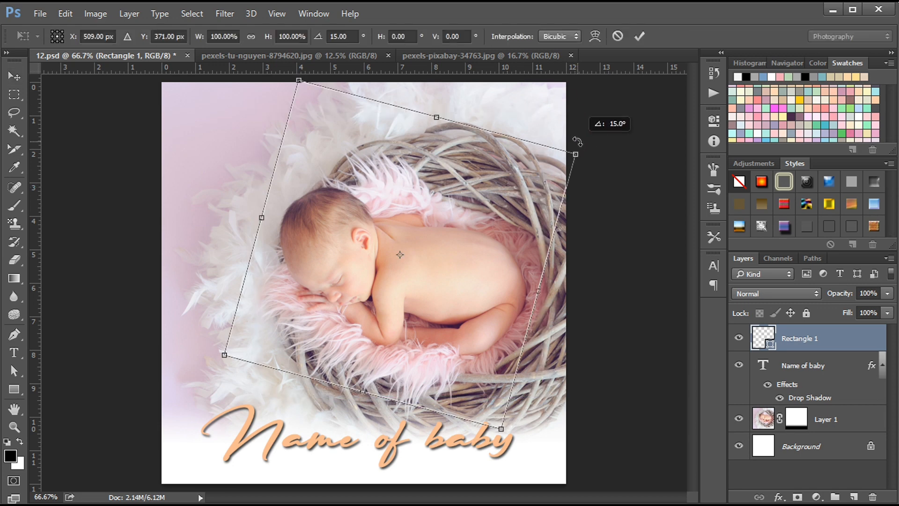
{"action": "key", "text": "Return"}
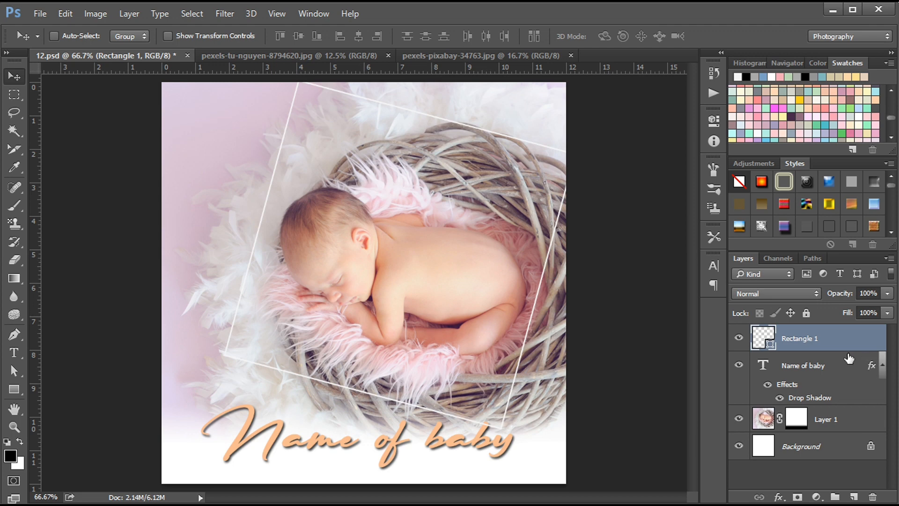
- Duplicate the Rectangle 1 layer and rotate the copy a further 15° clockwise
{"action": "key", "text": "ctrl+j"}
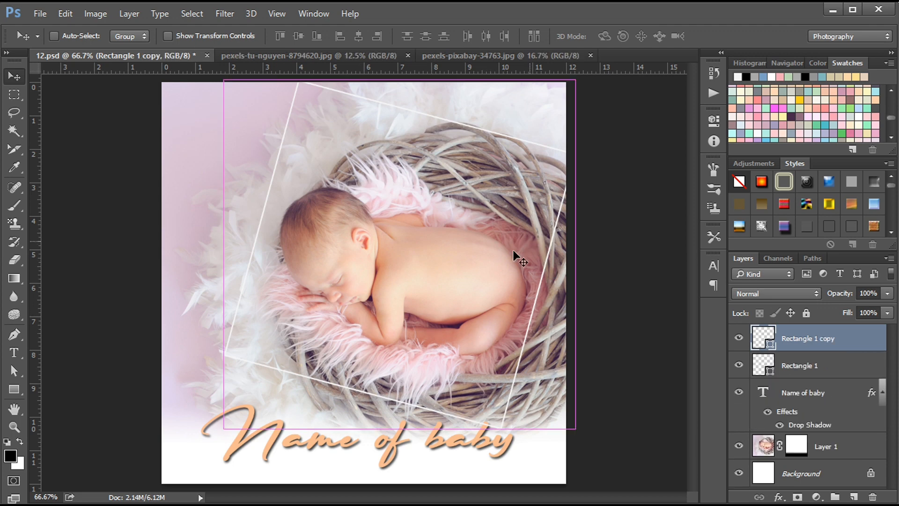
{"action": "key", "text": "ctrl+t"}
{"action": "left_click_drag", "start_coordinate": [611, 92], "coordinate": [619, 159]}
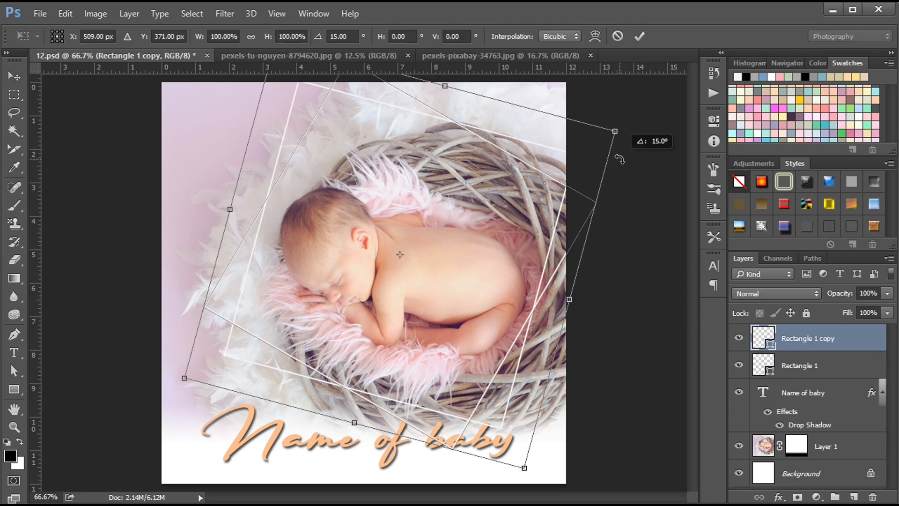
{"action": "key", "text": "Return"}
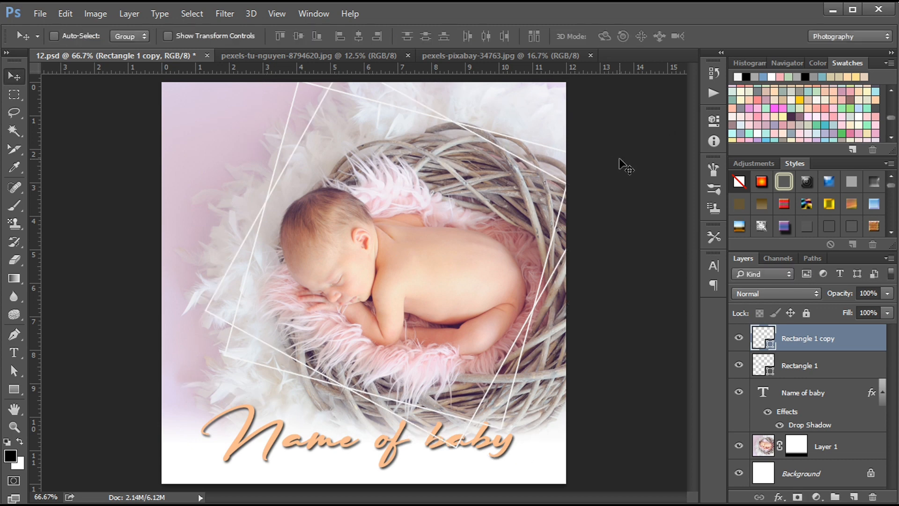
- Scale both square outlines together to about 88% and position them around the baby, inside the canvas
{"action": "left_click", "coordinate": [808, 368], "text": "shift"}
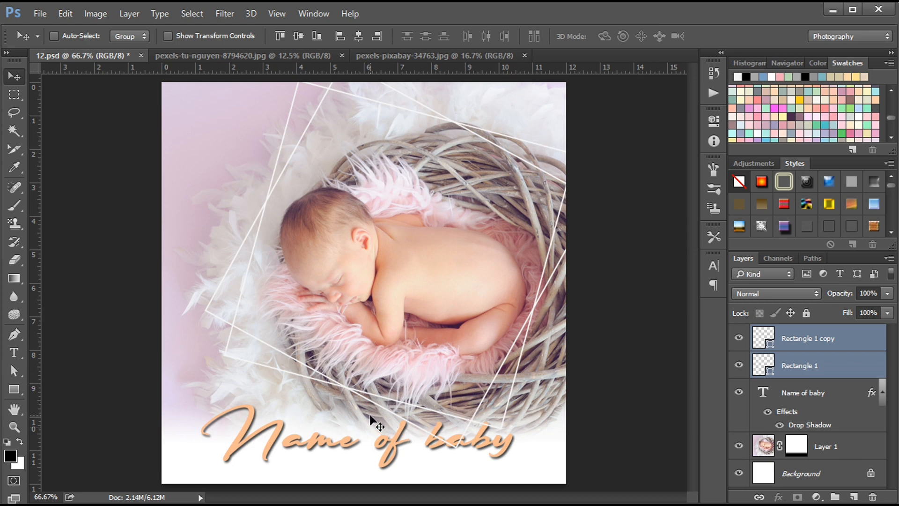
{"action": "mouse_move", "coordinate": [306, 349]}
{"action": "left_mouse_down"}
{"action": "mouse_move", "coordinate": [310, 328]}
{"action": "mouse_move", "coordinate": [311, 341]}
{"action": "left_mouse_up"}
{"action": "key", "text": "ctrl+t"}
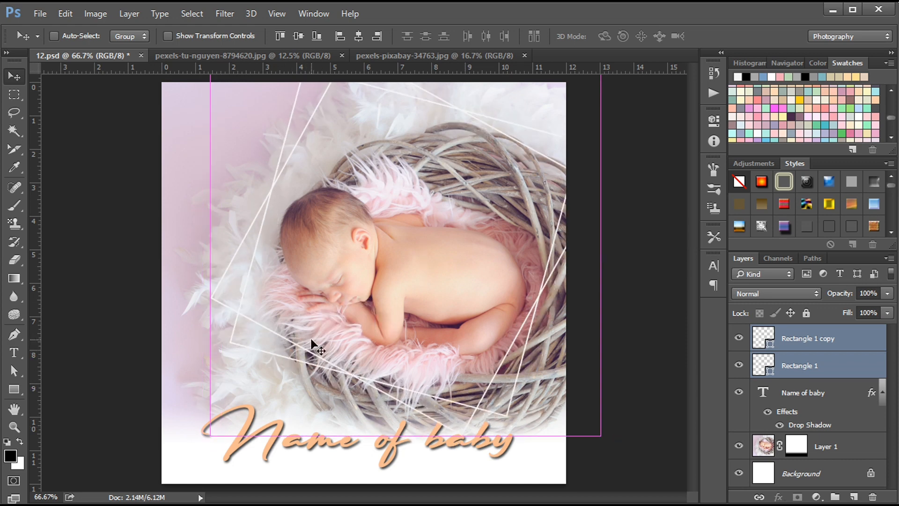
{"action": "left_click_drag", "start_coordinate": [595, 431], "coordinate": [579, 410]}
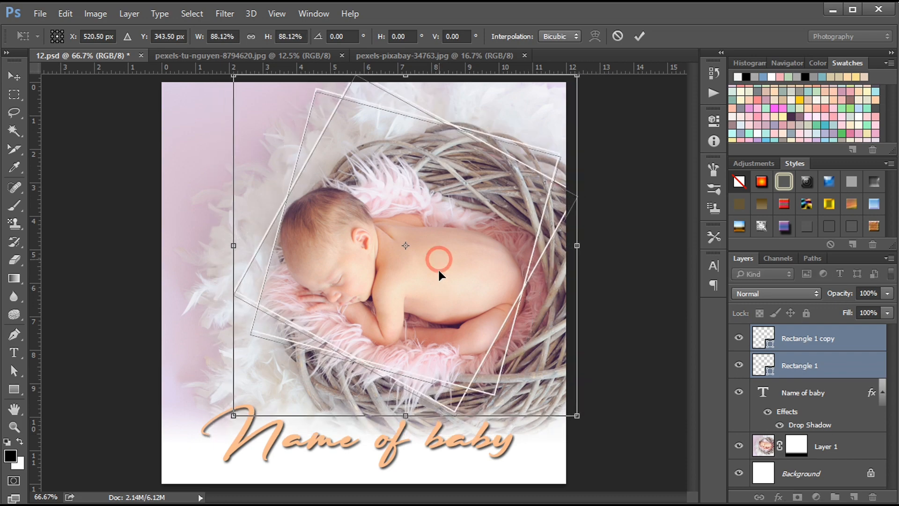
{"action": "left_click_drag", "start_coordinate": [437, 268], "coordinate": [428, 277]}
{"action": "key", "text": "Return"}
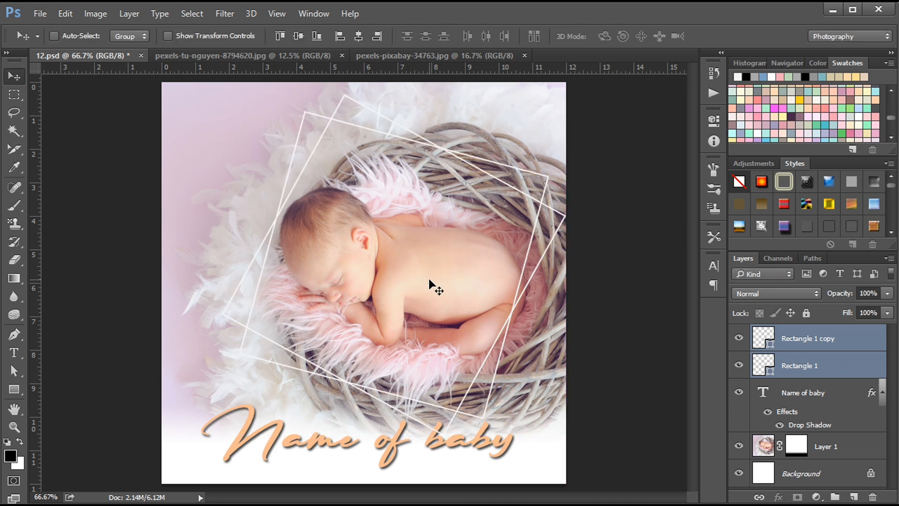
- Move the "Name of baby" text slightly right and down below the square outlines, fine-tuning its position in small nudges
{"action": "left_click_drag", "start_coordinate": [338, 439], "coordinate": [346, 449]}
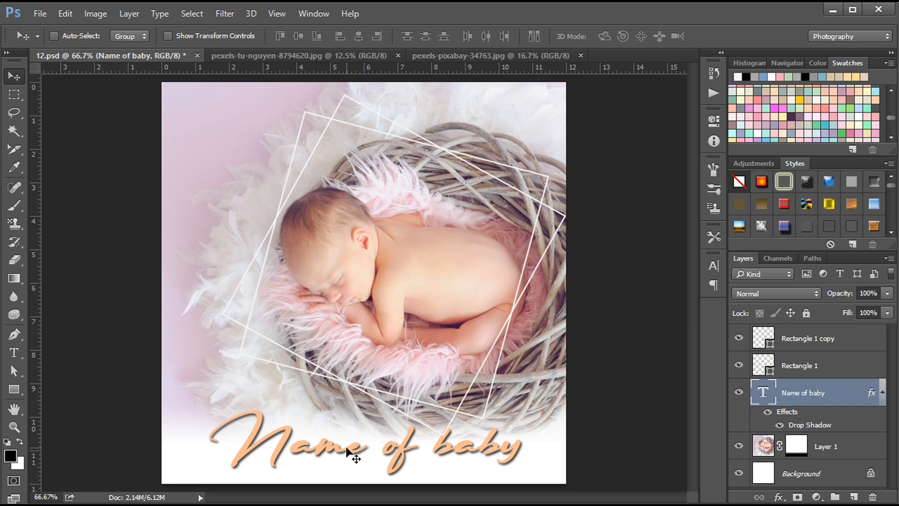
{"action": "key", "text": "Up"}
{"action": "key", "text": "Up"}
{"action": "key", "text": "Up"}
{"action": "key", "text": "Up"}
{"action": "key", "text": "Up"}
{"action": "key", "text": "Up"}
{"action": "key", "text": "Right"}
{"action": "key", "text": "Right"}
{"action": "key", "text": "Right"}
{"action": "key", "text": "Right"}
{"action": "key", "text": "Right"}
{"action": "key", "text": "Right"}
{"action": "key", "text": "Right"}
{"action": "key", "text": "Right"}
{"action": "key", "text": "Right"}
{"action": "key", "text": "Right"}
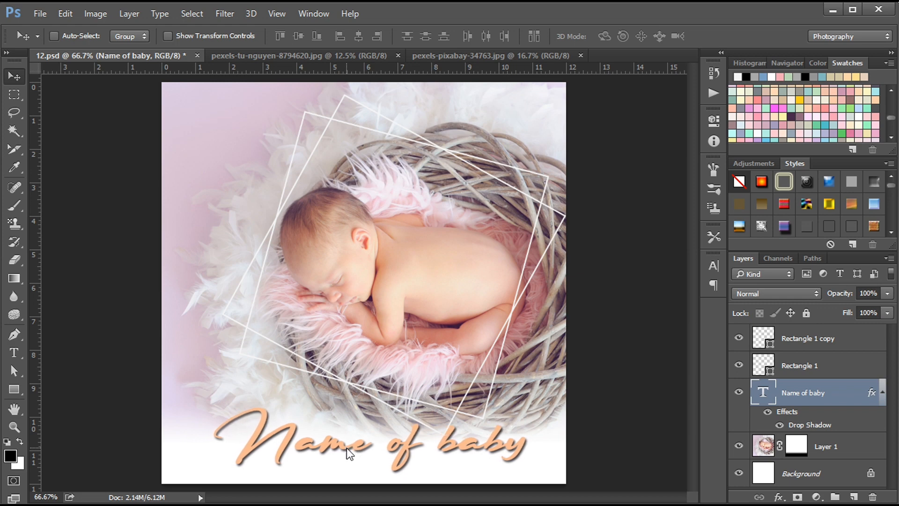
{"action": "key", "text": "Right"}
{"action": "key", "text": "Right"}
{"action": "key", "text": "Right"}
{"action": "key", "text": "Right"}
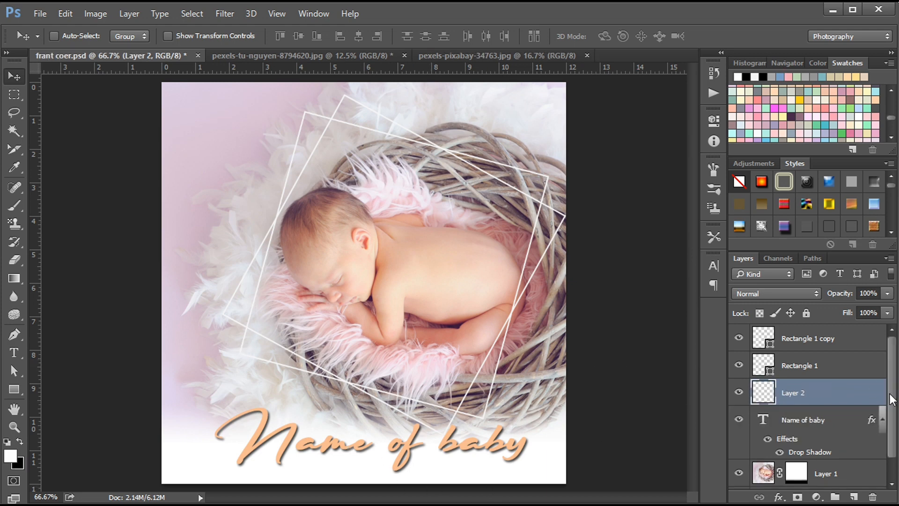
- Delete all layers from Rectangle 1 copy down to Layer 1 in frant coer.psd, keeping only the Background
{"action": "left_click", "coordinate": [850, 346]}
{"action": "scroll", "coordinate": [886, 436], "scroll_direction": "down", "scroll_amount": 1}
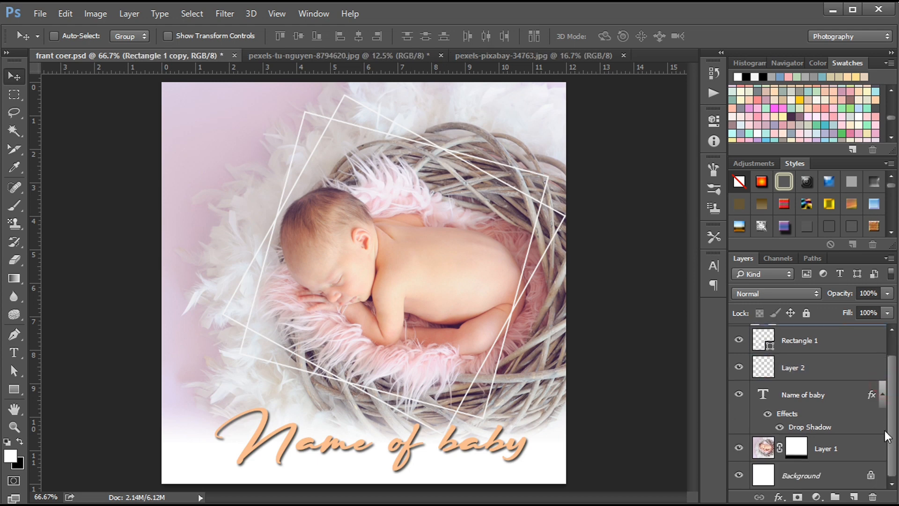
{"action": "left_click", "coordinate": [827, 452], "text": "shift"}
{"action": "key", "text": "Delete"}
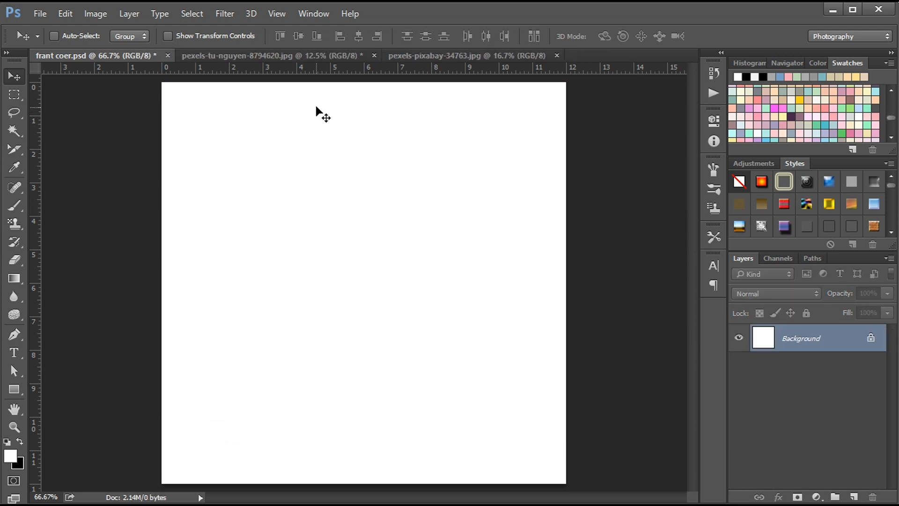
- Select the whole pexels-tu-nguyen-8794620.jpg photo and bring it into frant coer.psd as a new layer
{"action": "left_click", "coordinate": [285, 56]}
{"action": "key", "text": "ctrl+a"}
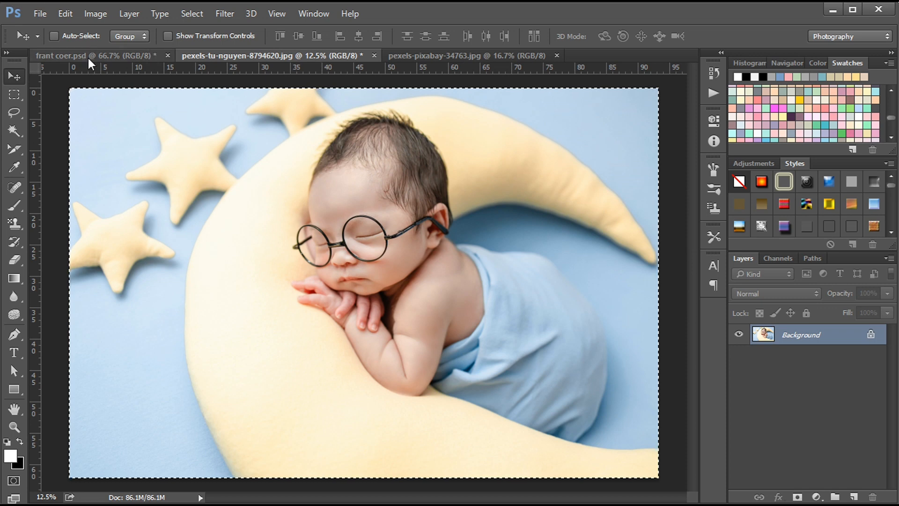
{"action": "left_click_drag", "start_coordinate": [88, 58], "coordinate": [381, 302]}
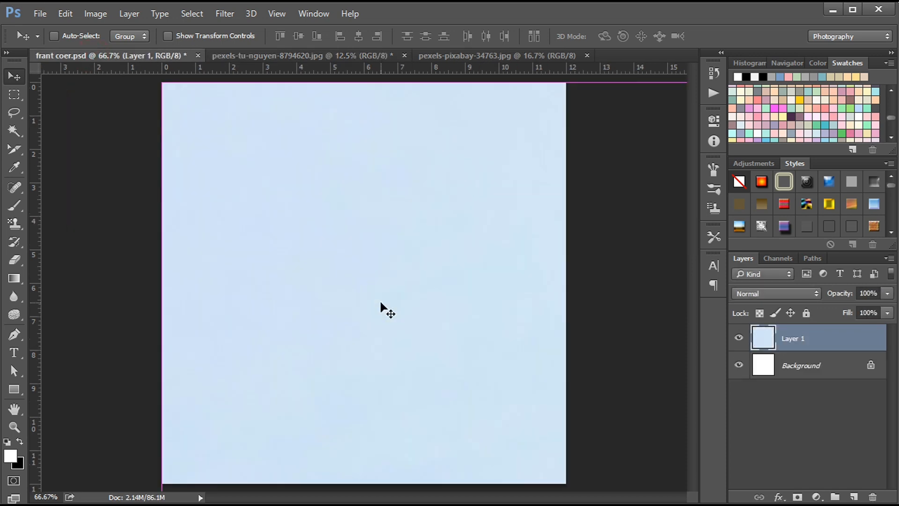
- Scale the moon baby photo to 19.54% width and 19.29% height and position it to cover the whole canvas
{"action": "key", "text": "ctrl+t"}
{"action": "left_click_drag", "start_coordinate": [215, 146], "coordinate": [418, 342]}
{"action": "left_click_drag", "start_coordinate": [224, 191], "coordinate": [211, 204]}
{"action": "left_click_drag", "start_coordinate": [109, 106], "coordinate": [125, 116]}
{"action": "left_click_drag", "start_coordinate": [196, 171], "coordinate": [136, 161]}
{"action": "left_click_drag", "start_coordinate": [630, 462], "coordinate": [672, 485]}
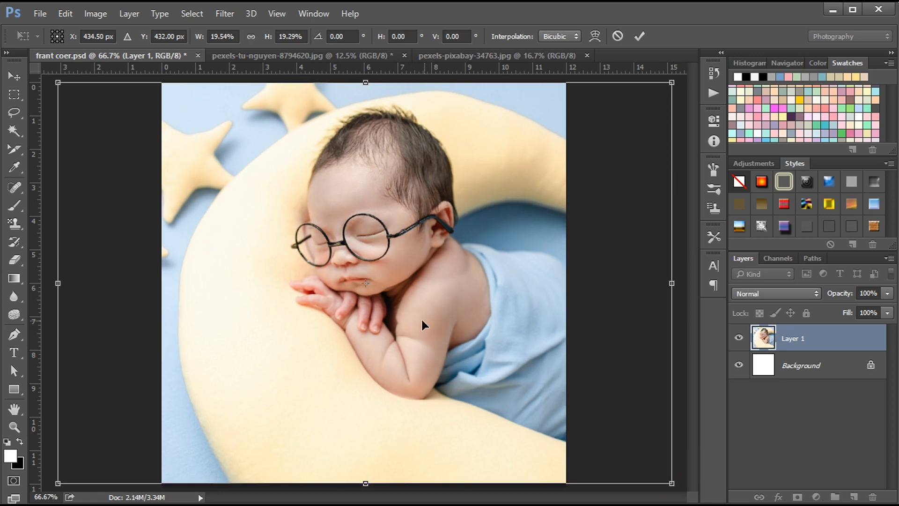
{"action": "left_click_drag", "start_coordinate": [421, 318], "coordinate": [467, 316]}
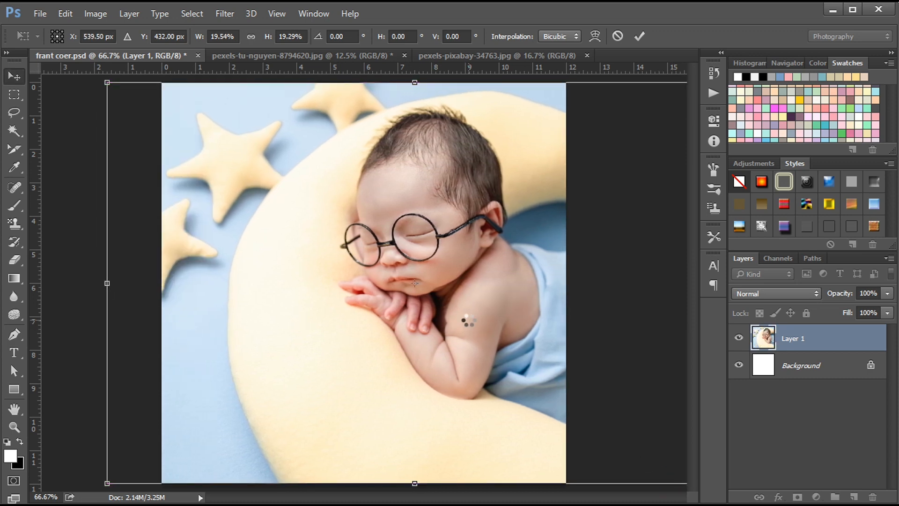